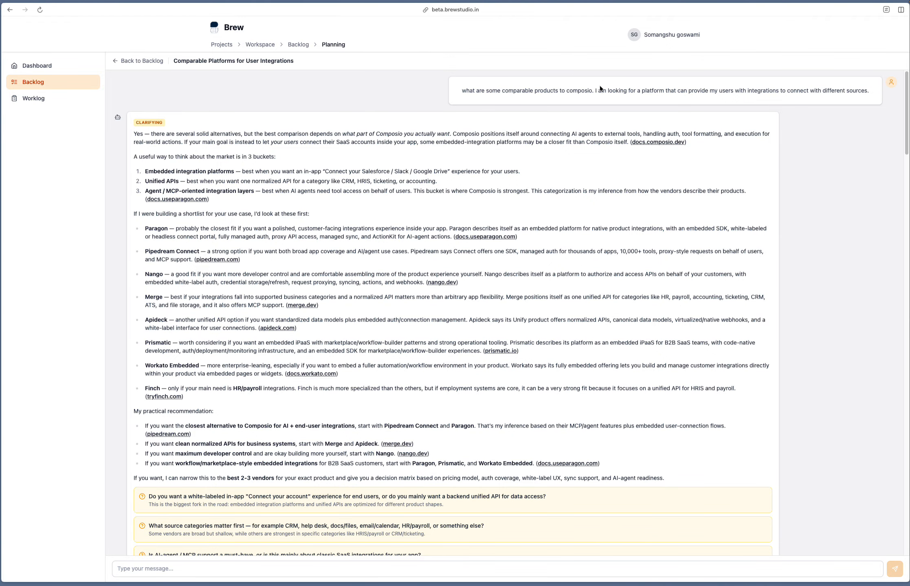
Review the opening question about products comparable to Composio and the shortlist of integration platforms in the reply
drag(592, 91, 530, 90)
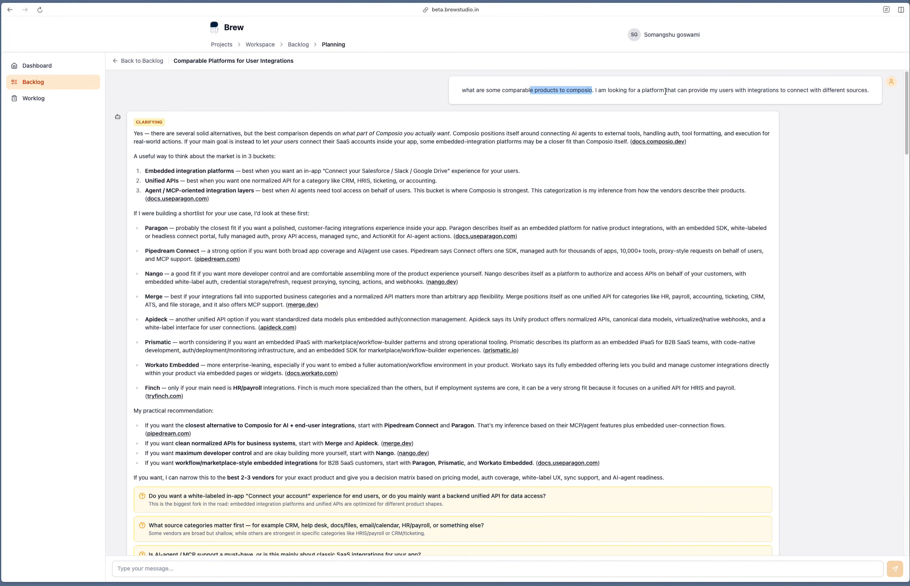
drag(609, 90, 829, 91)
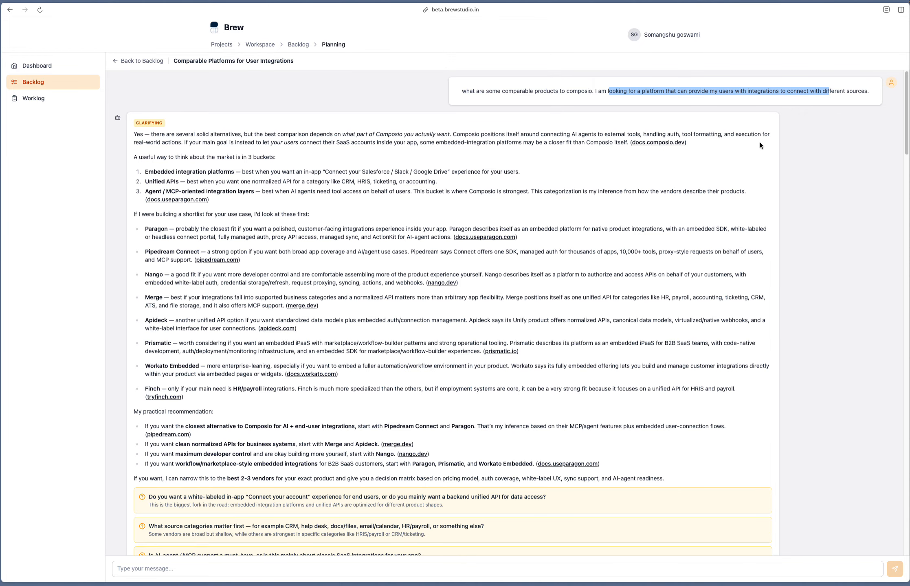
scroll(443, 136, down, 3)
scroll(445, 136, up, 1)
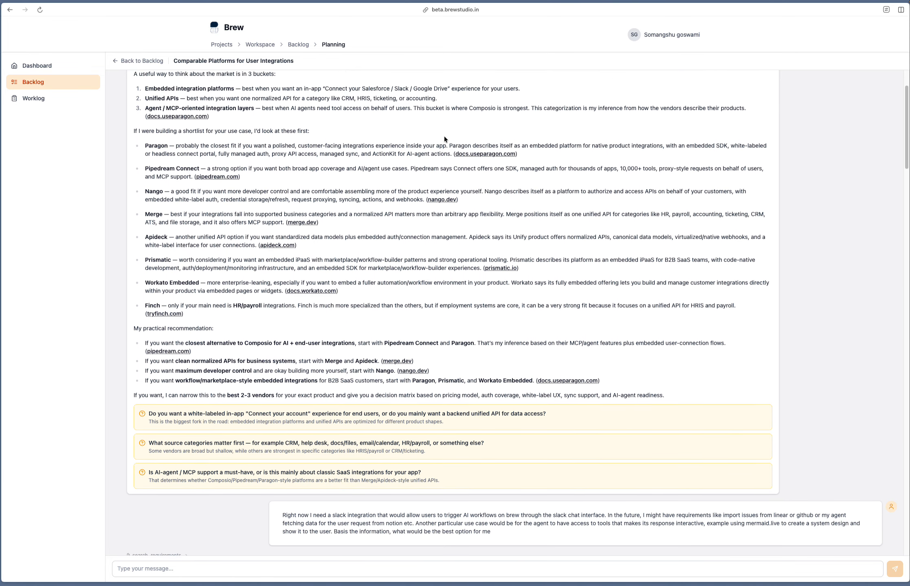
scroll(444, 139, up, 1)
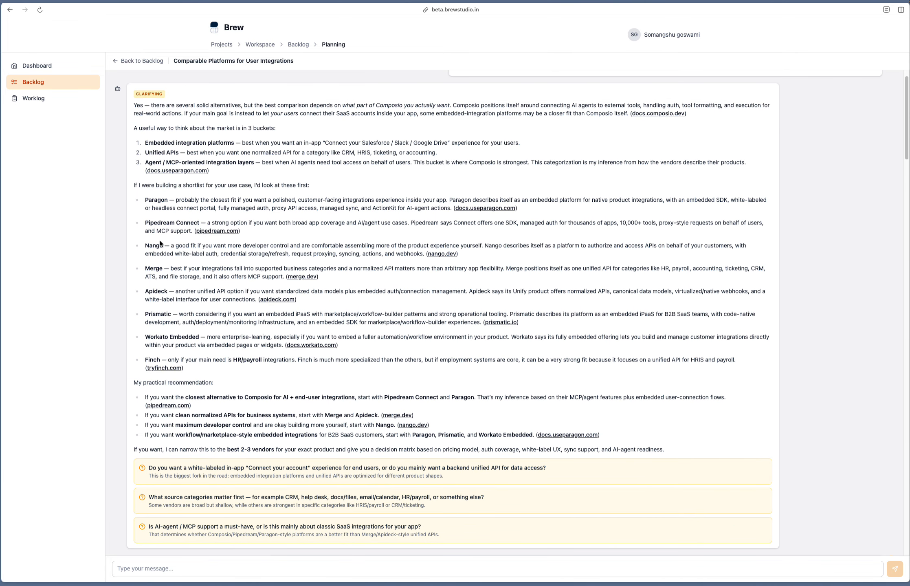
triple_click(156, 200)
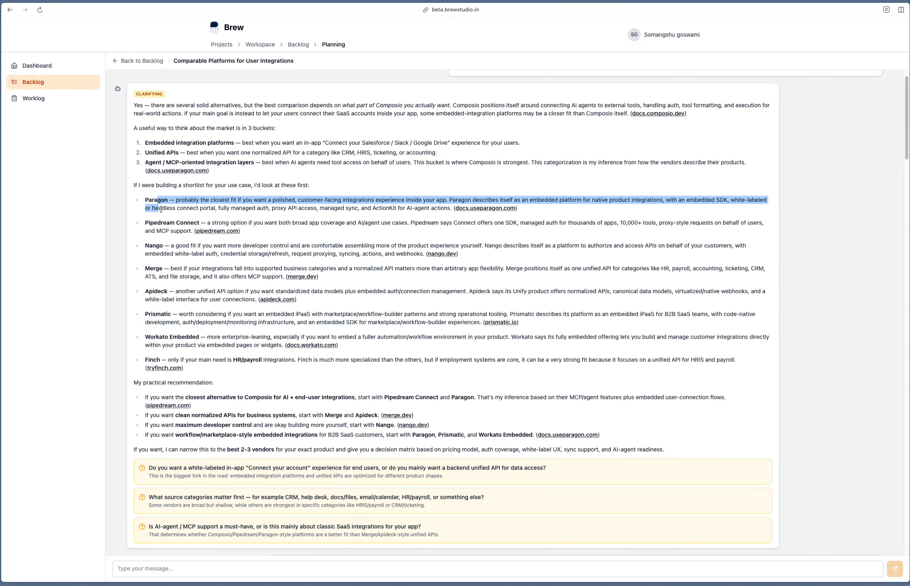
drag(163, 222, 158, 278)
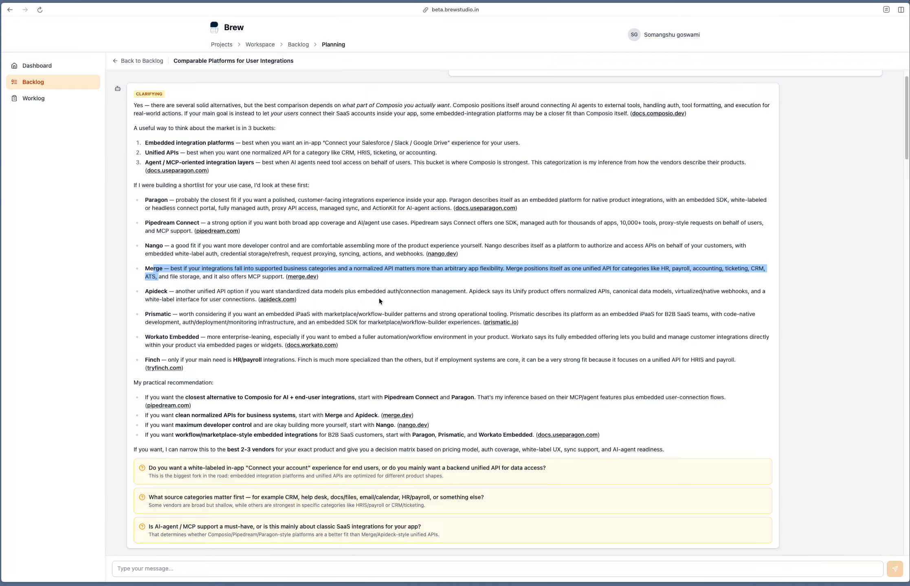
Examine the three market buckets in the reply, focusing on agent / MCP-oriented integration layers
scroll(501, 277, up, 2)
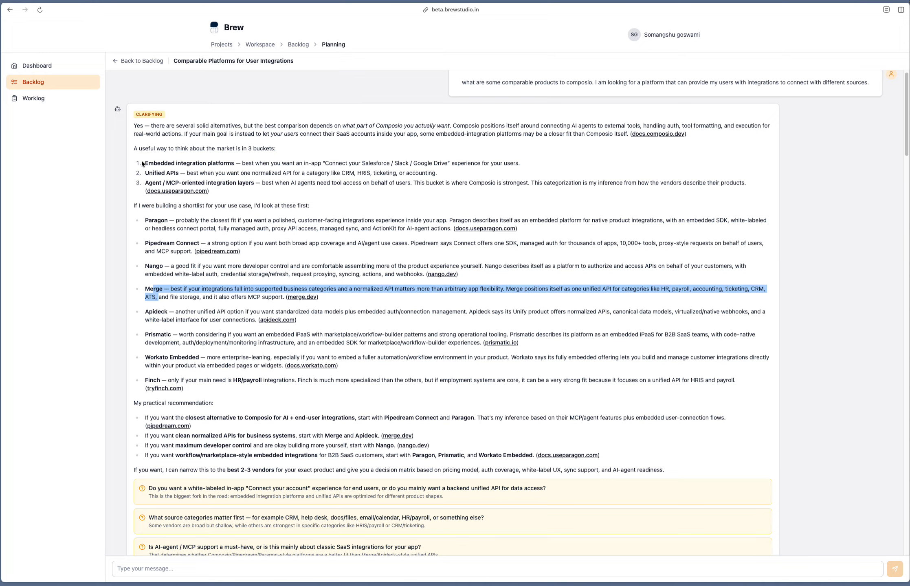
drag(143, 163, 260, 182)
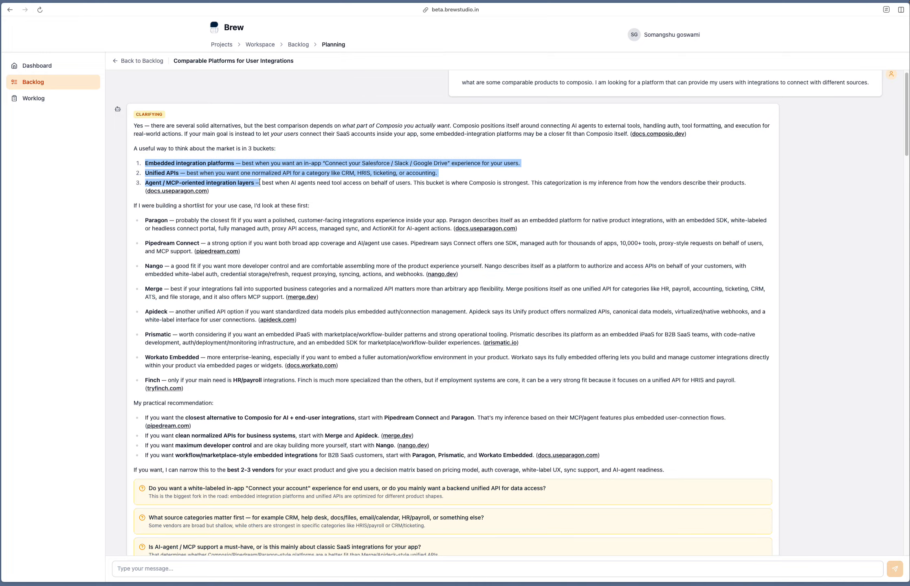
click(147, 163)
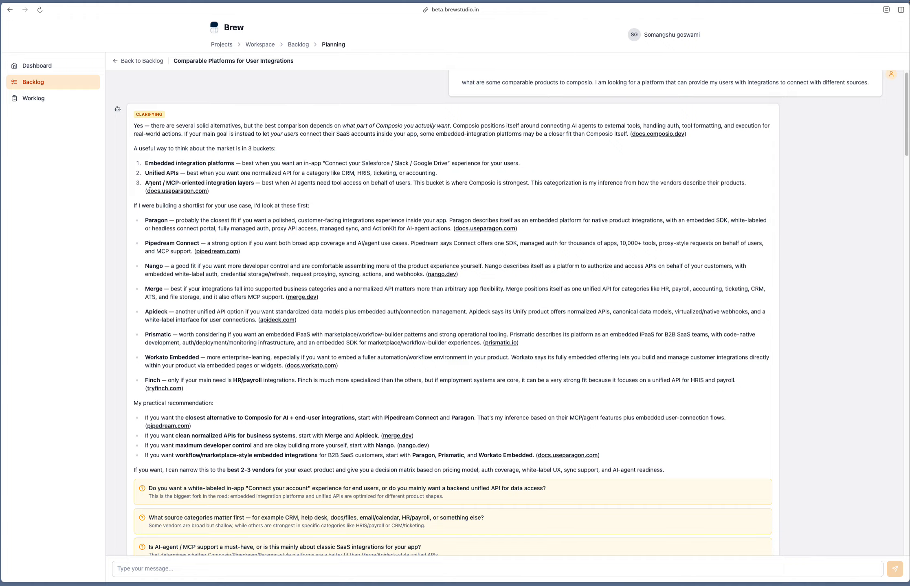
drag(151, 184, 242, 183)
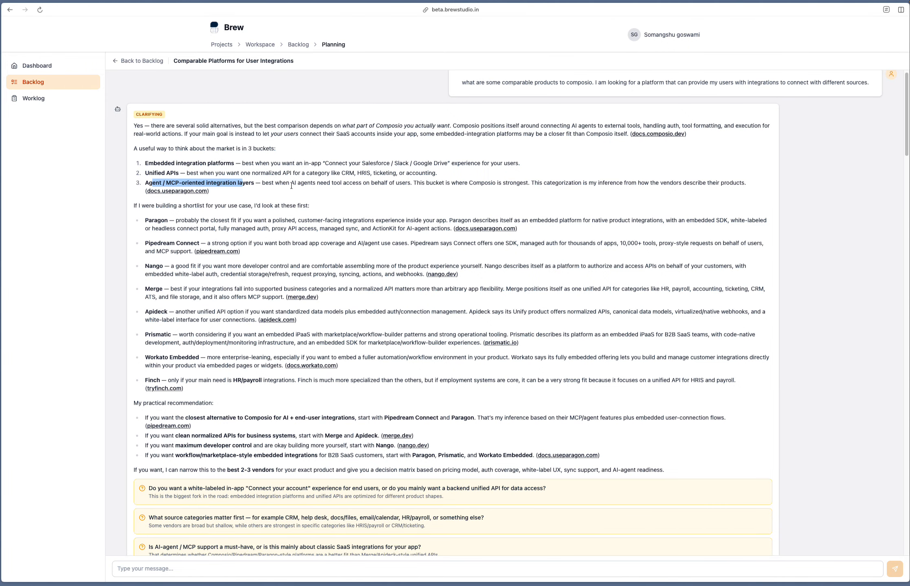
click(333, 192)
Read the clarifying questions under the platform shortlist and the follow-up message describing the Slack integration needs
scroll(333, 192, down, 5)
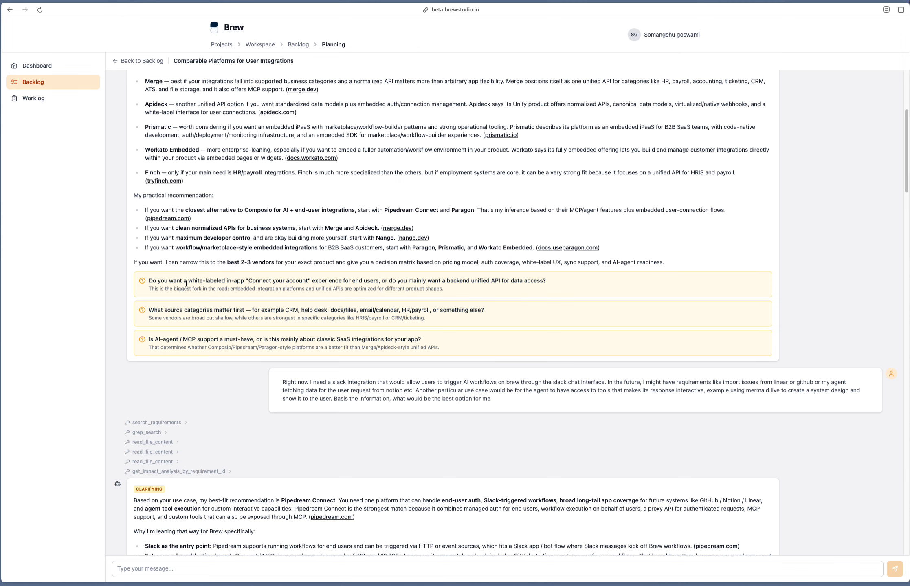
drag(187, 280, 241, 292)
click(266, 288)
scroll(554, 397, down, 4)
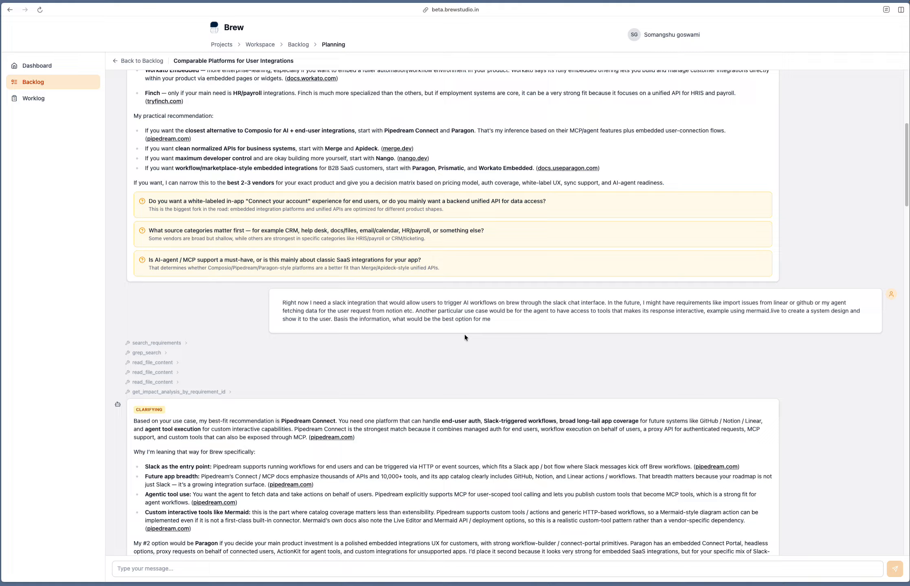
Examine the best-fit platform recommendation and the capabilities it lists for the described use case
scroll(554, 384, down, 12)
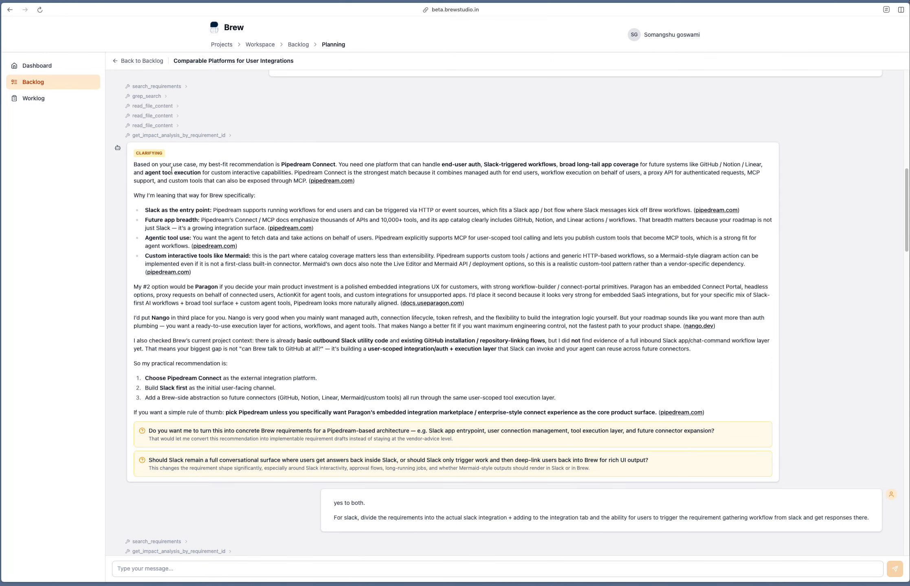
drag(162, 165, 178, 181)
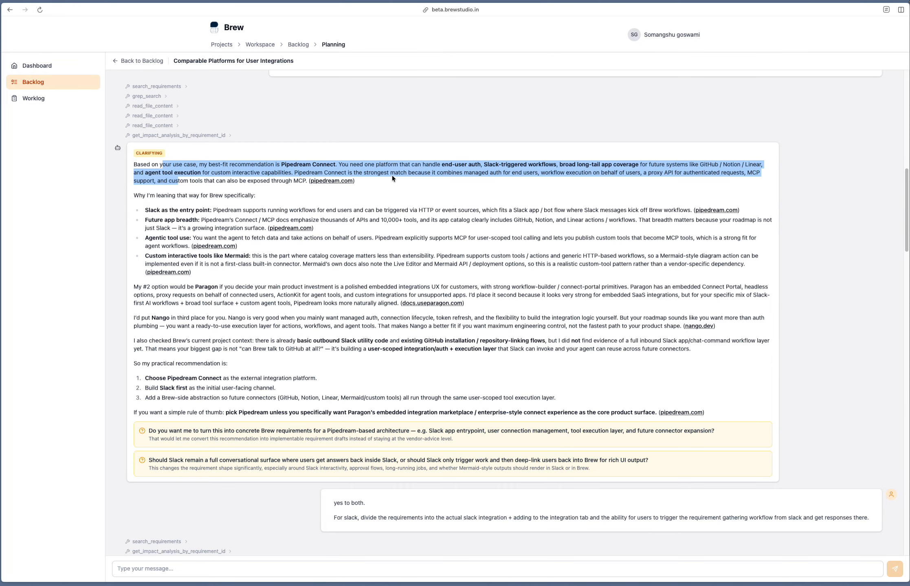
click(354, 164)
drag(337, 164, 274, 164)
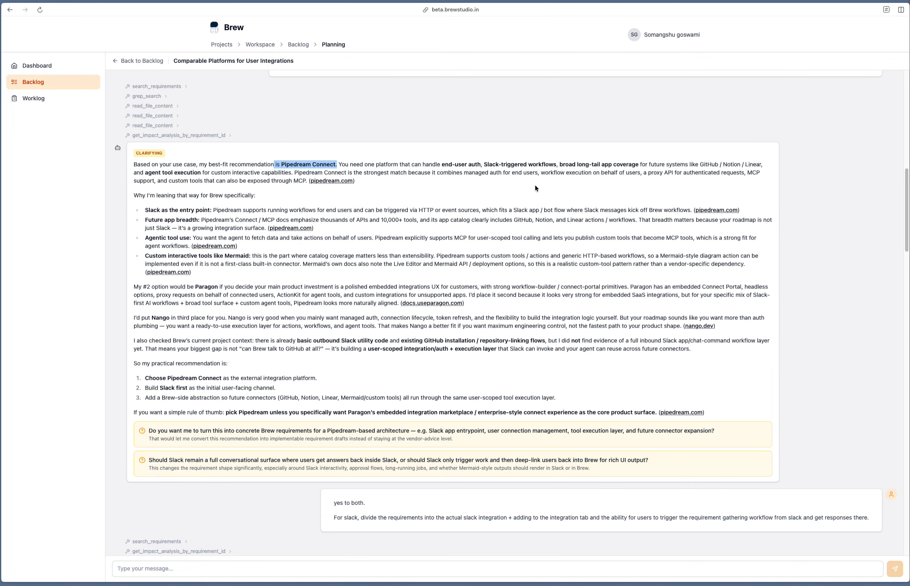
click(445, 164)
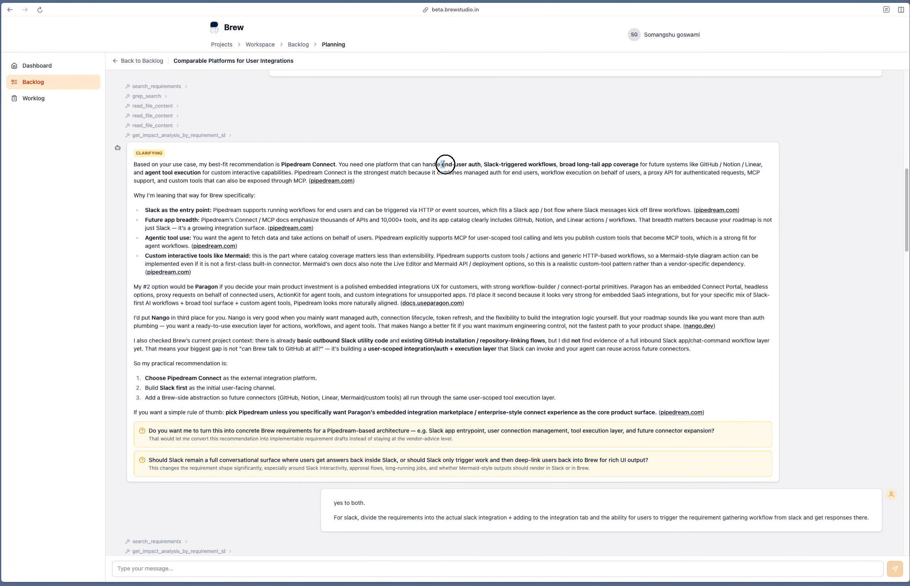
drag(445, 164, 639, 165)
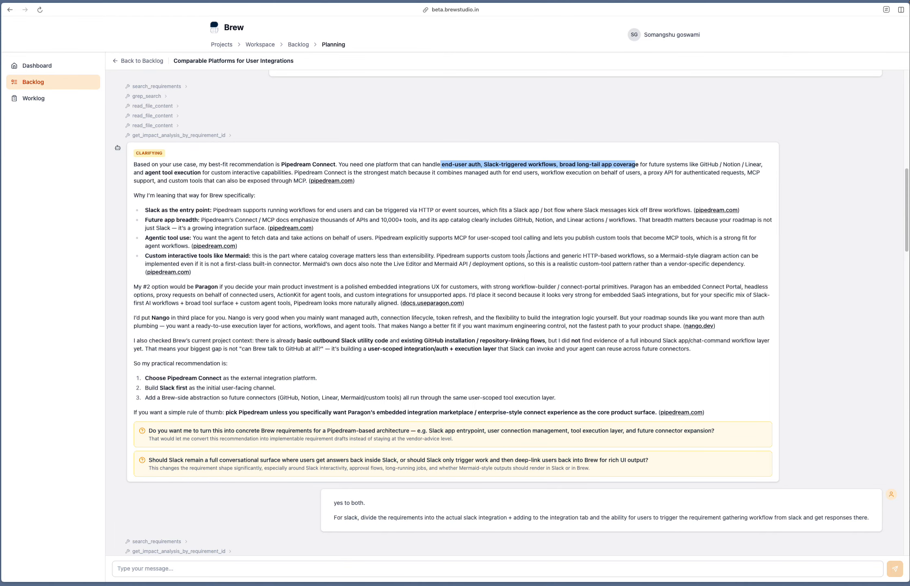
Compare the second-choice option, Paragon, with the Pipedream Connect recommendation and its reasoning
scroll(459, 250, down, 5)
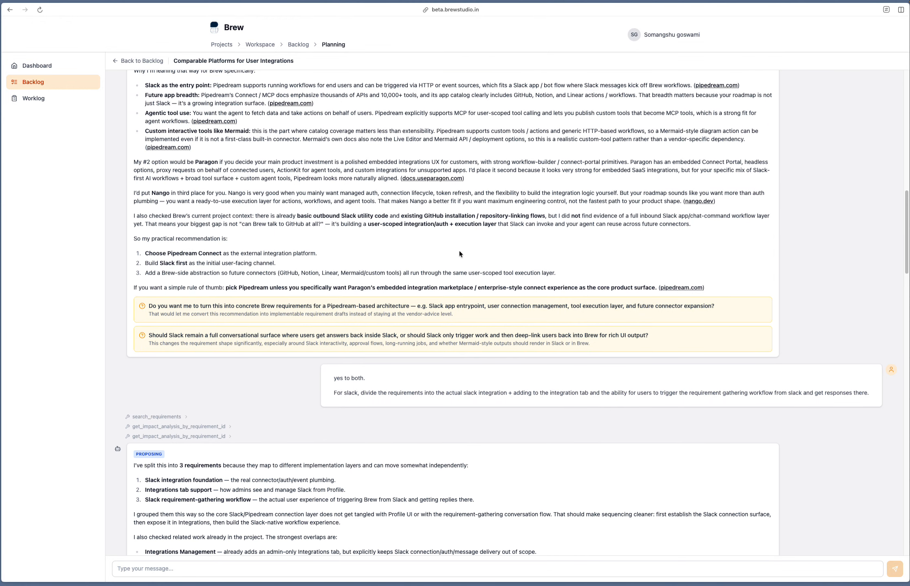
scroll(459, 250, up, 2)
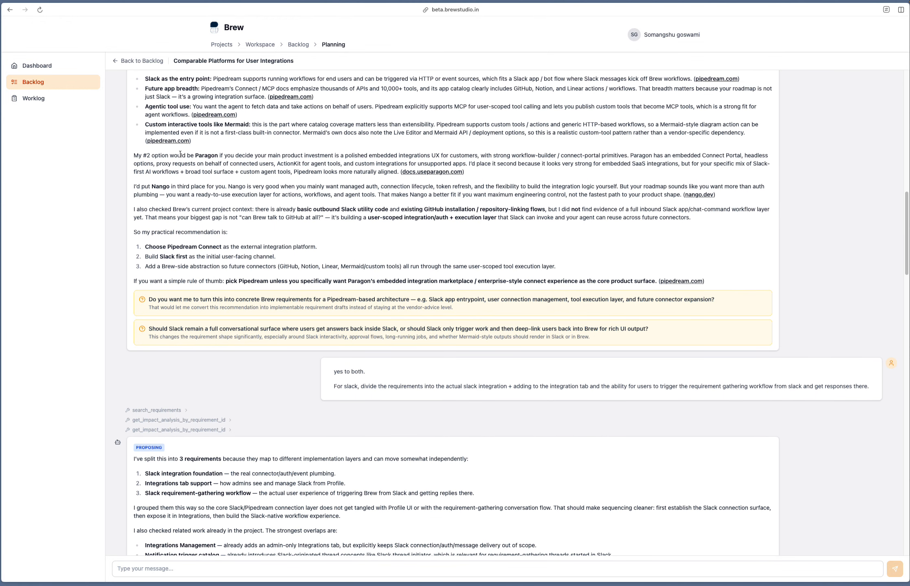
drag(181, 155, 229, 161)
scroll(572, 158, up, 3)
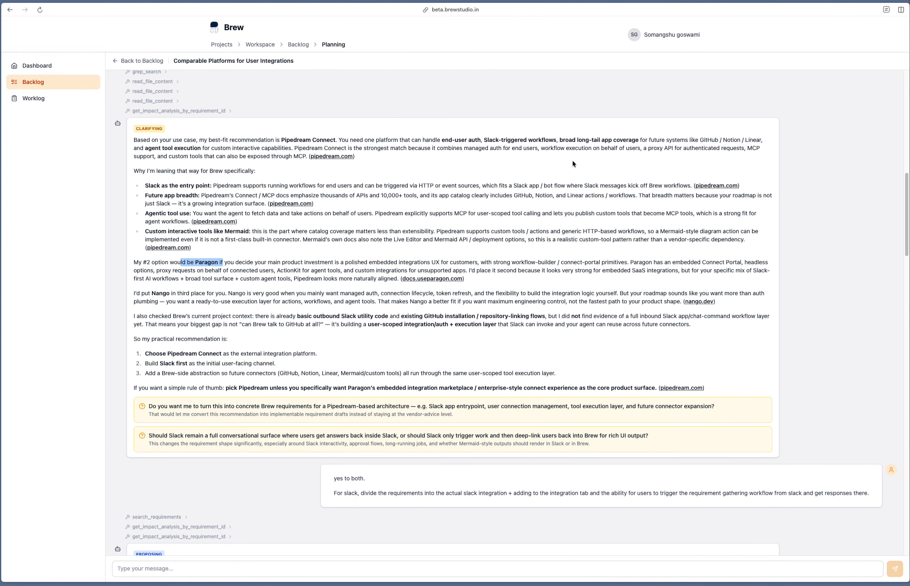
scroll(565, 182, down, 5)
scroll(363, 143, up, 4)
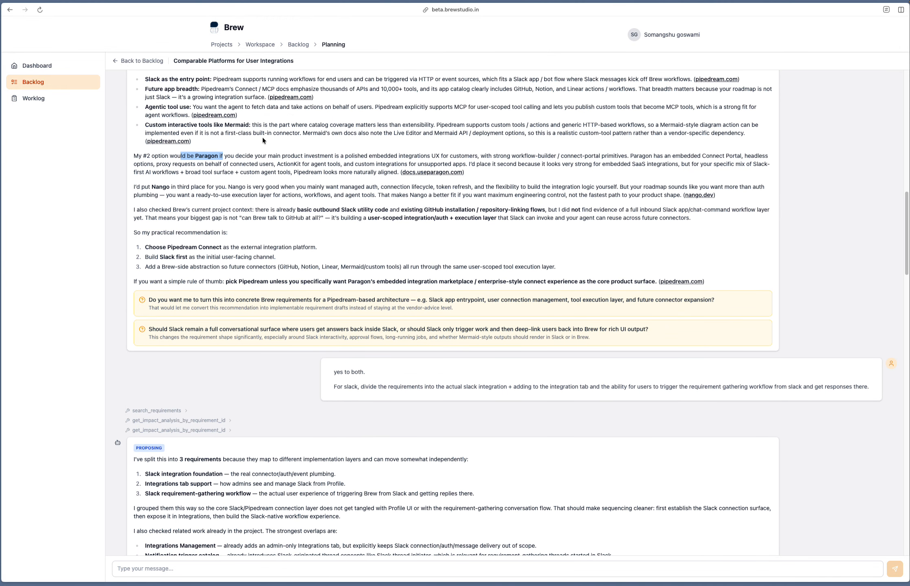
scroll(363, 132, up, 1)
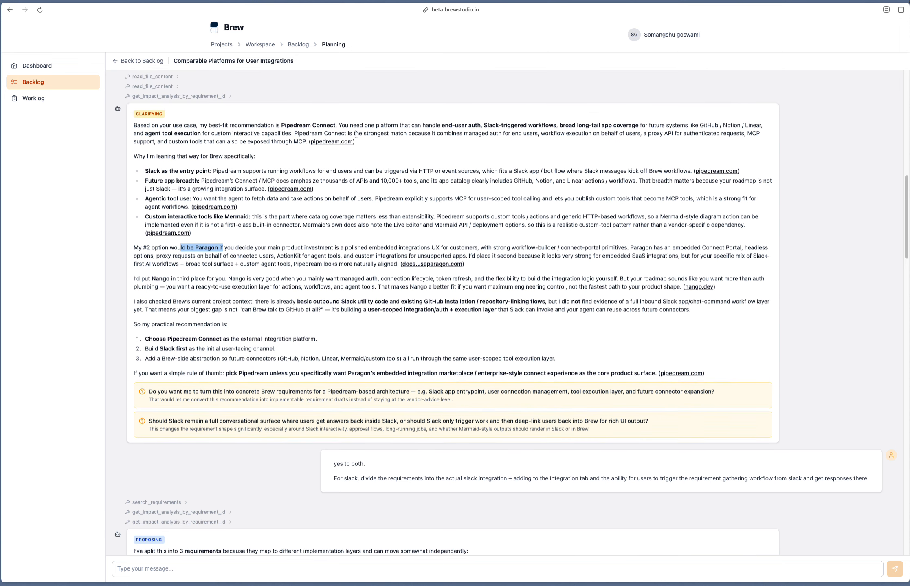
drag(281, 125, 334, 126)
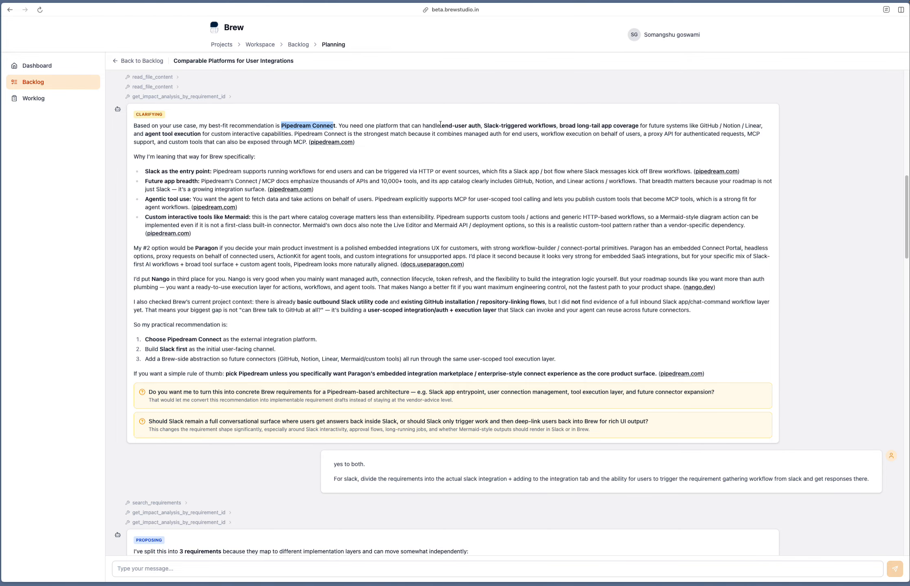
Review the Pipedream follow-up questions, the answer to them, and the first set of proposed Slack requirements
scroll(476, 348, down, 5)
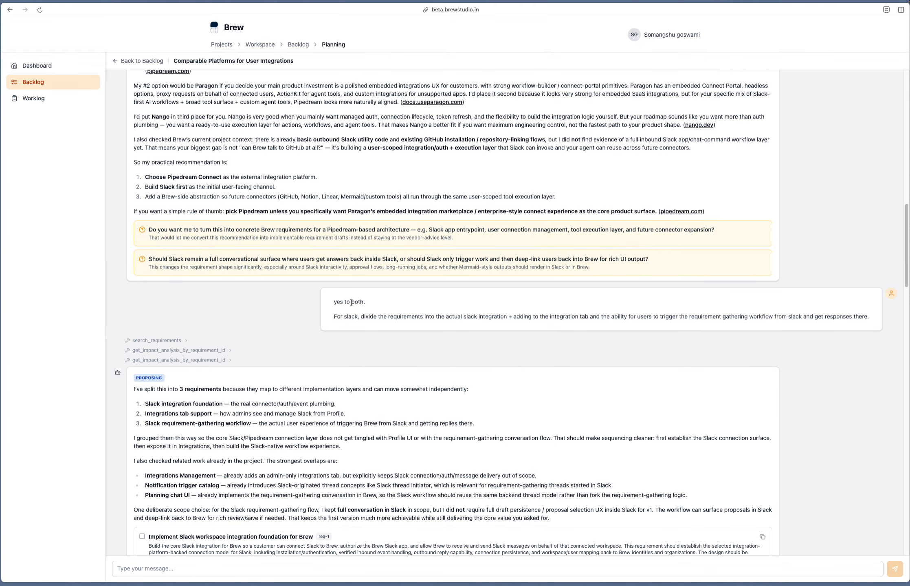
drag(345, 230, 519, 280)
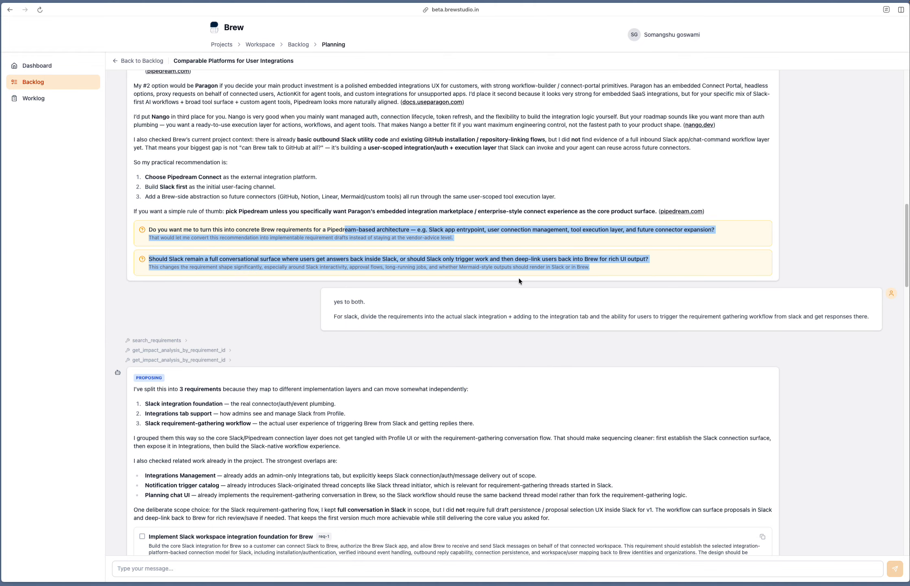
click(447, 295)
scroll(454, 339, down, 8)
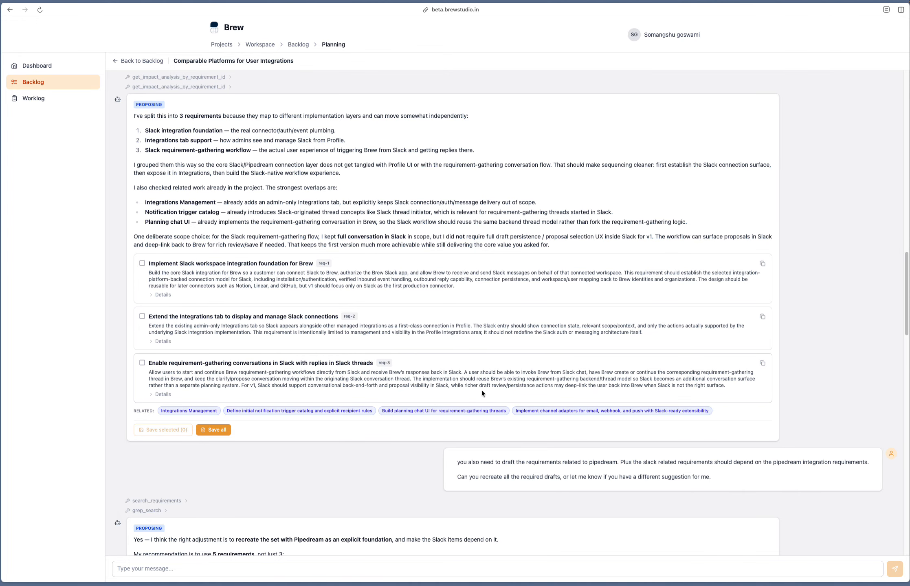
scroll(482, 392, down, 2)
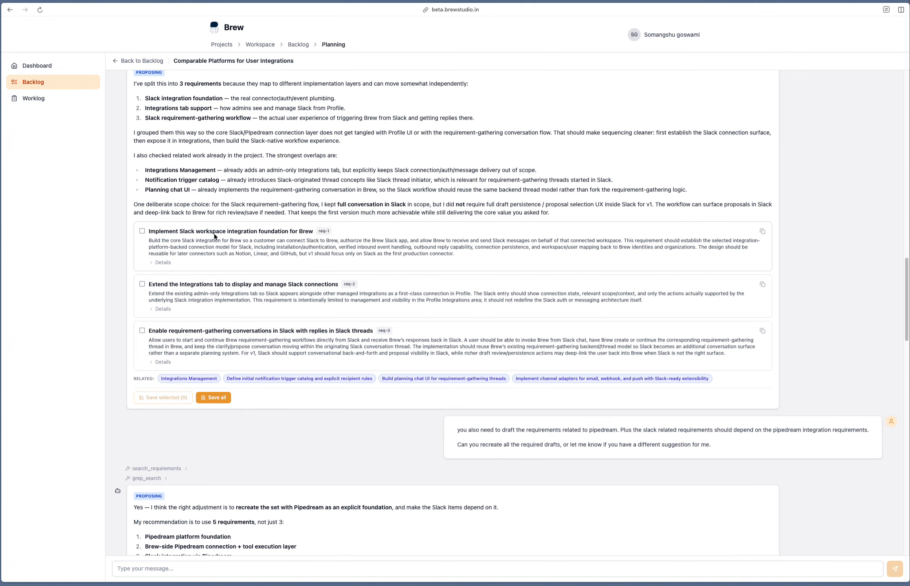
scroll(508, 331, up, 5)
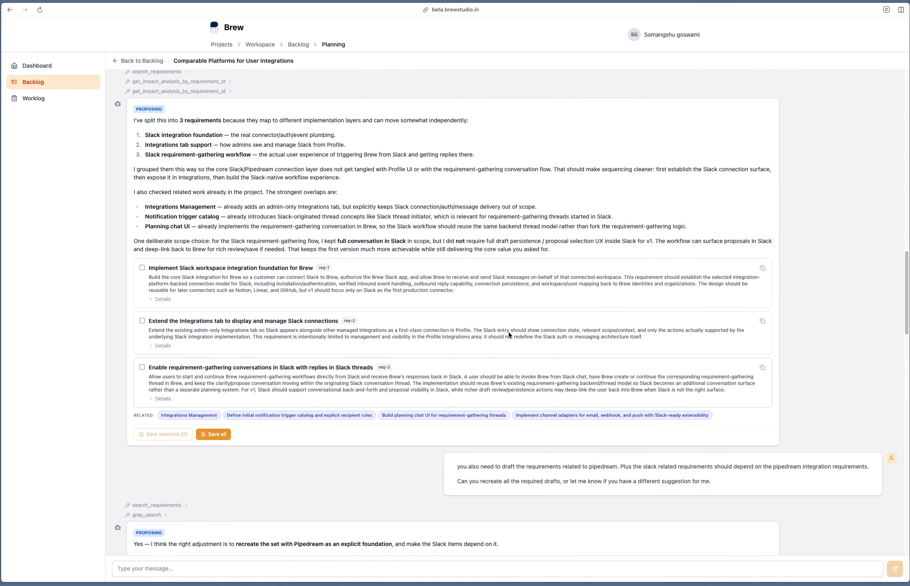
scroll(509, 333, down, 3)
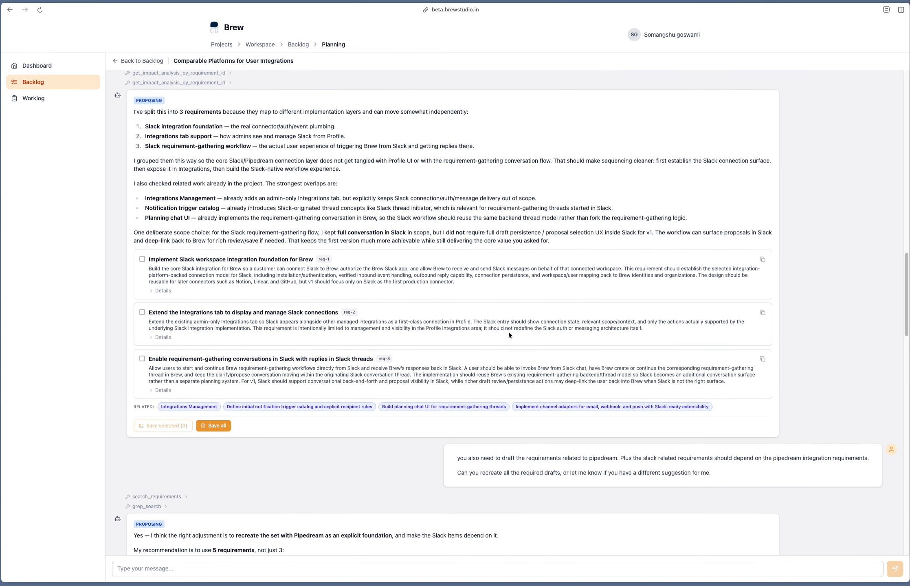
Revisit the Pipedream Connect recommendation, and read the message asking for Pipedream requirements that the Slack drafts depend on
scroll(508, 334, up, 20)
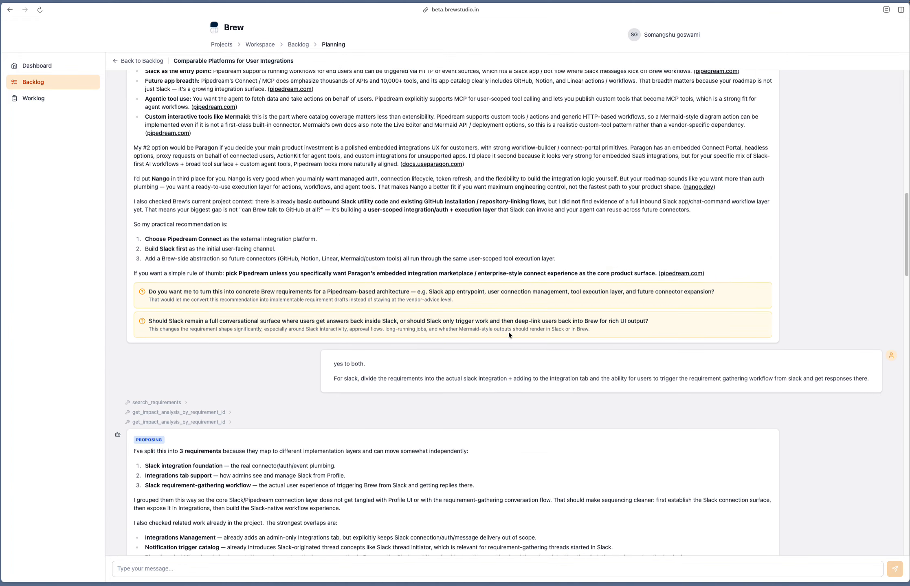
drag(280, 123, 335, 123)
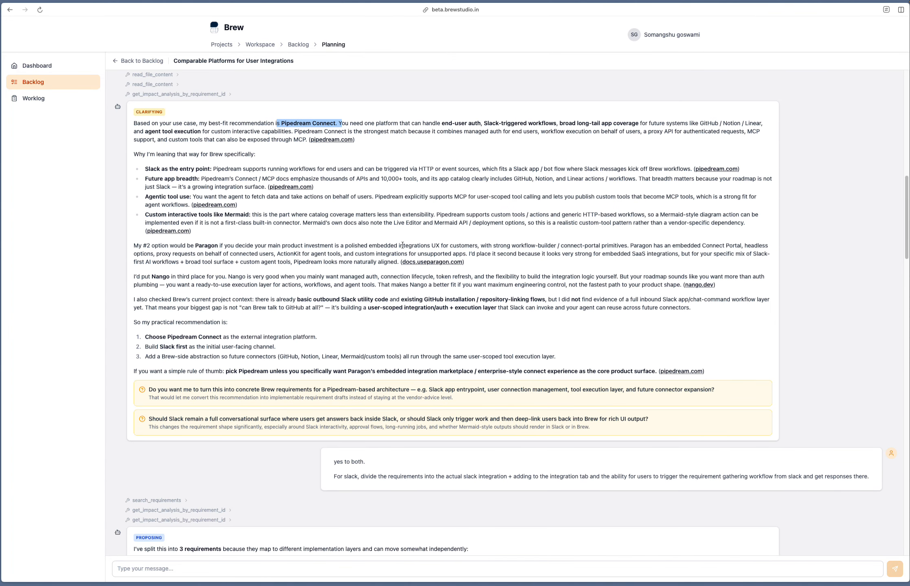
scroll(403, 247, down, 20)
triple_click(626, 261)
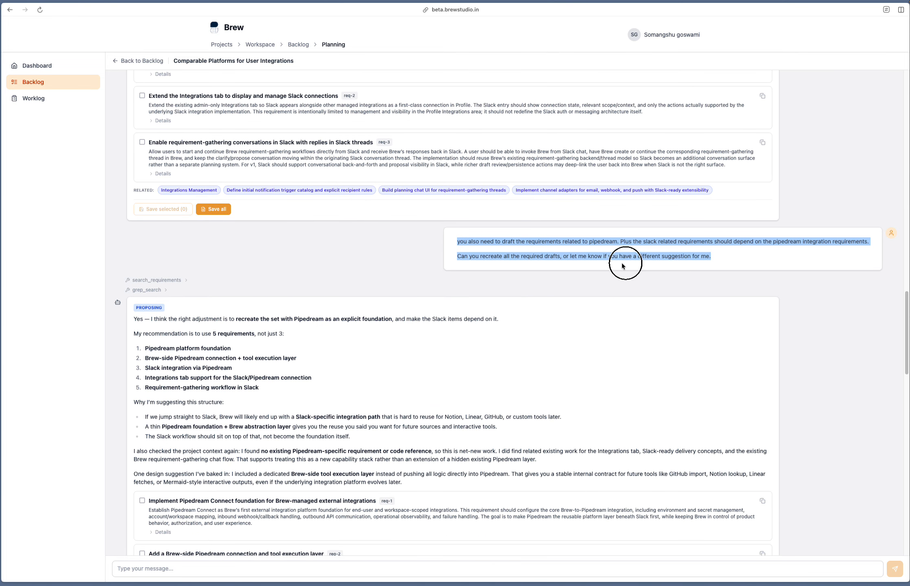
Examine the revised Pipedream-based requirement drafts and the explanation of the difference between req-1 and req-2
scroll(606, 262, down, 5)
scroll(606, 258, down, 10)
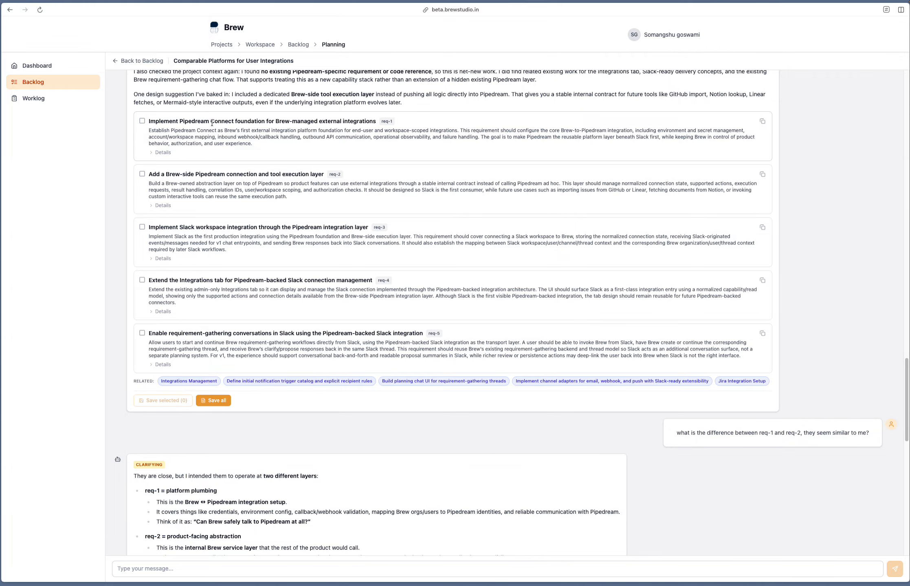
drag(258, 121, 366, 122)
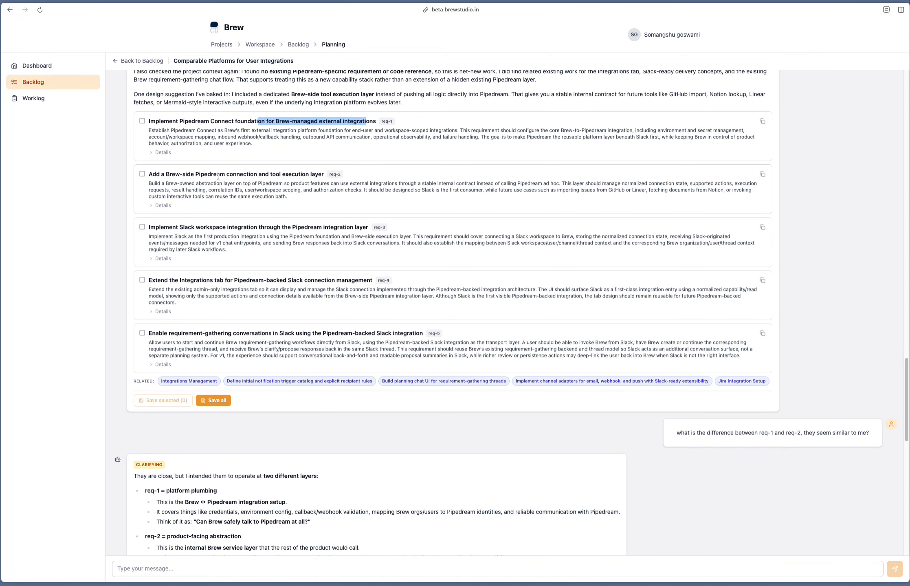
scroll(800, 398, down, 3)
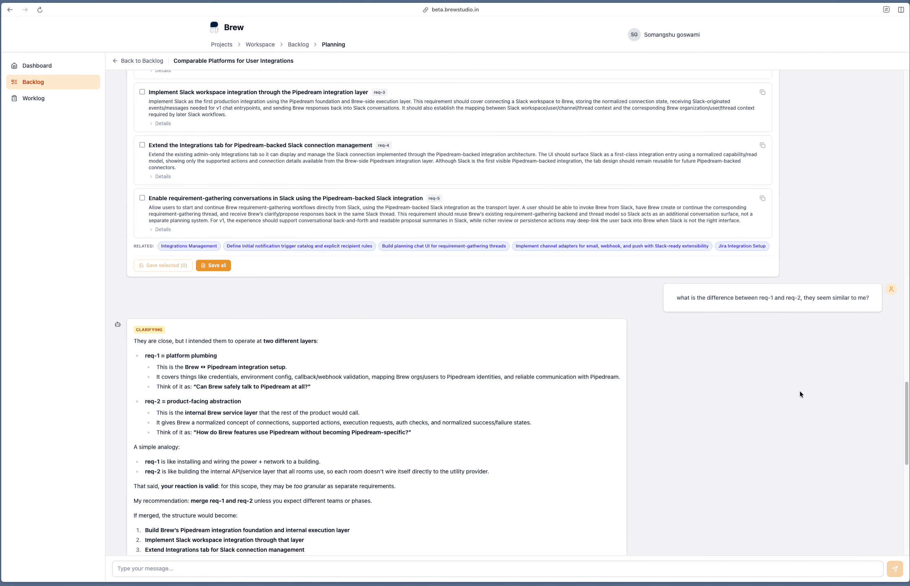
Review the question about req-1 and req-2 and the merged set of four saved requirements, from Pipedream foundation to Slack conversations
drag(678, 297, 875, 302)
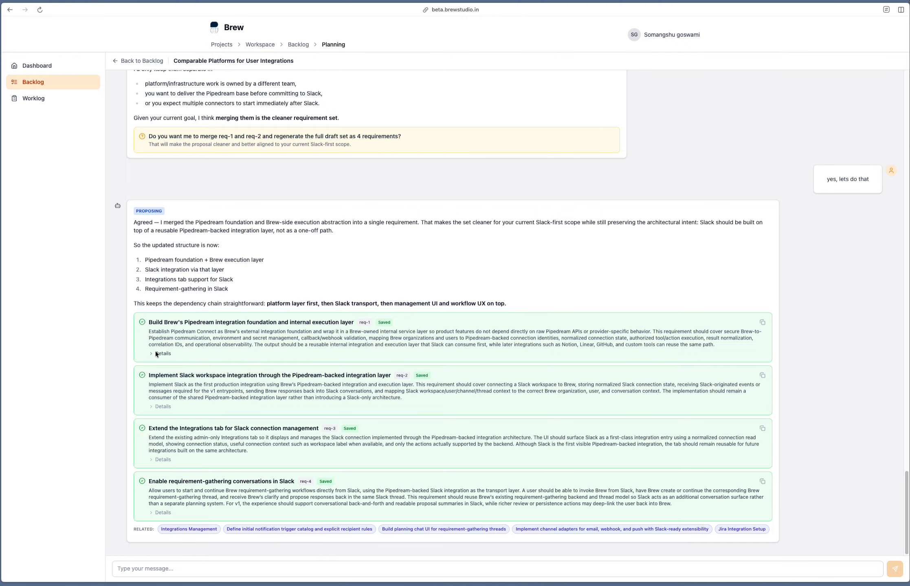
drag(196, 322, 254, 512)
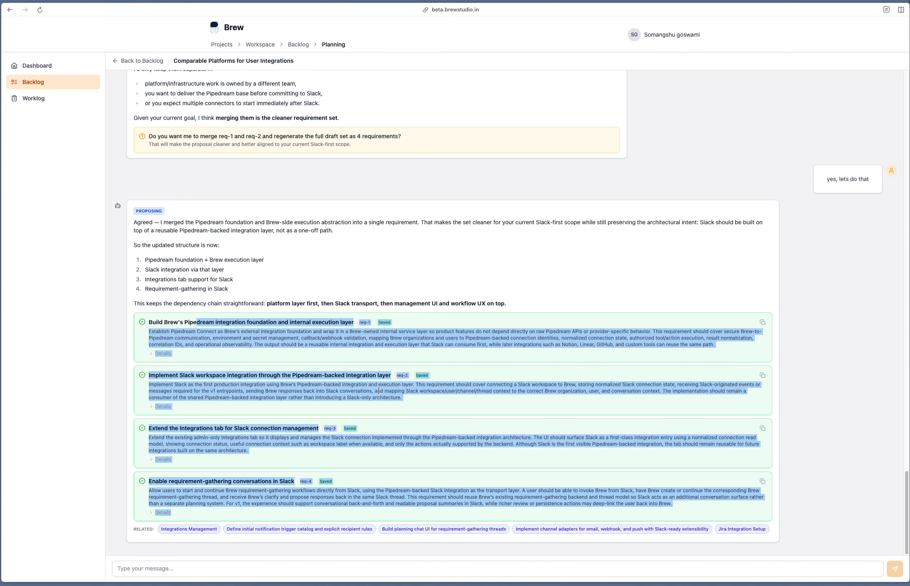
scroll(258, 277, up, 10)
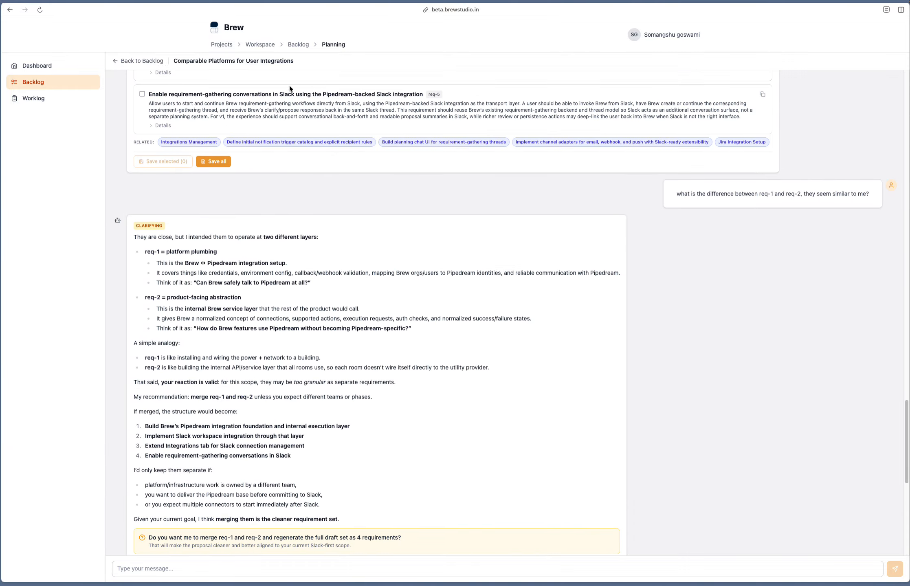
Return to the backlog and open the published requirement "Build Brew's Pipedream integration foundation and internal execution layer"
click(40, 87)
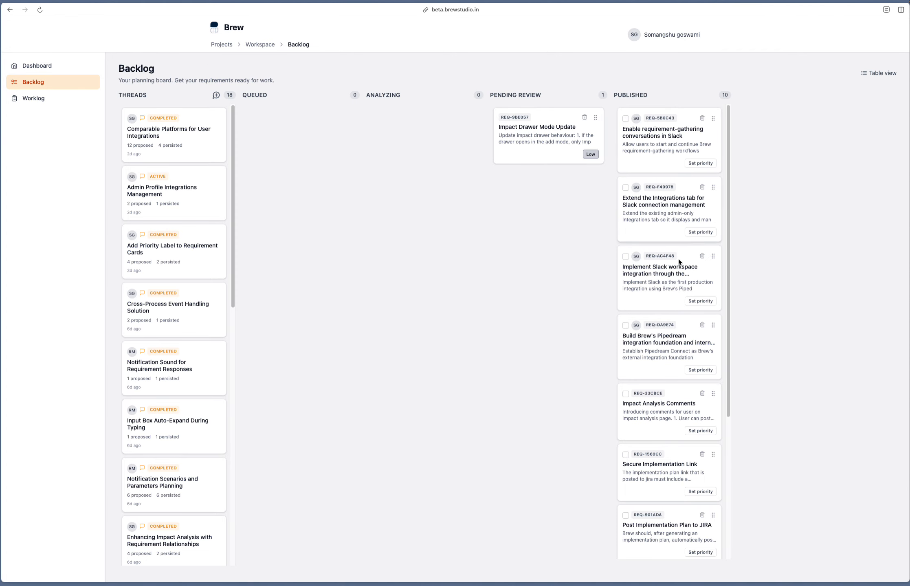
scroll(687, 322, down, 1)
scroll(687, 322, down, 2)
click(656, 275)
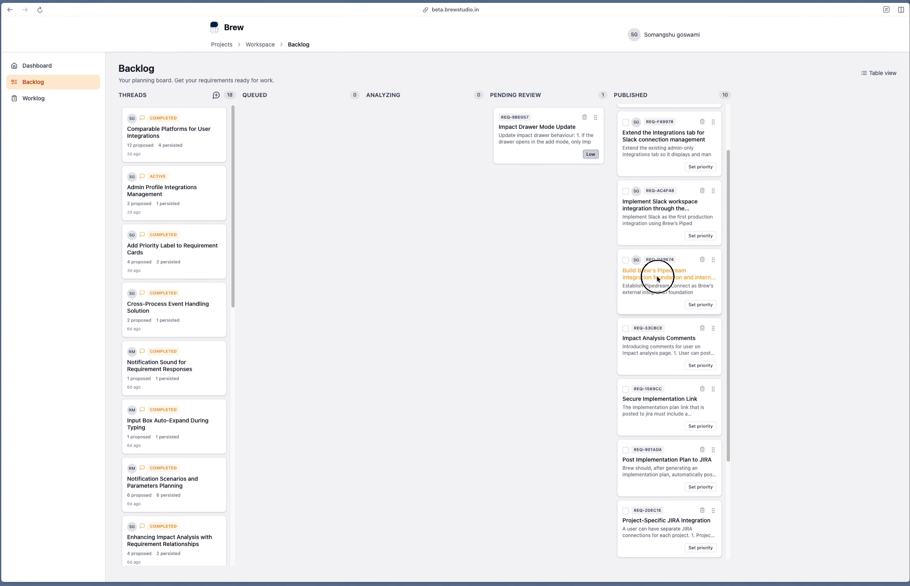
drag(374, 82, 630, 86)
click(386, 160)
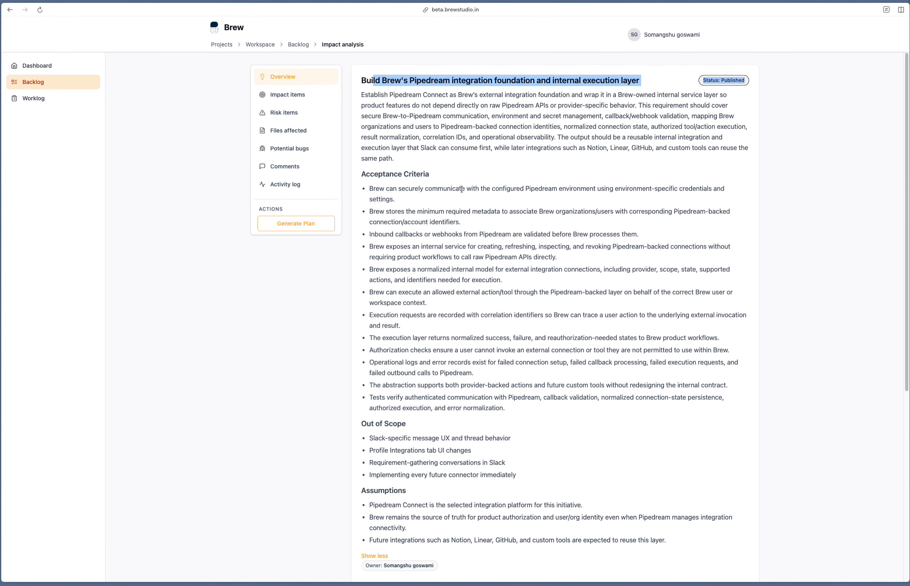
Read through the requirement's criteria and assumptions, collapse its description, and examine the Impact Overview summary
scroll(579, 245, down, 7)
click(372, 260)
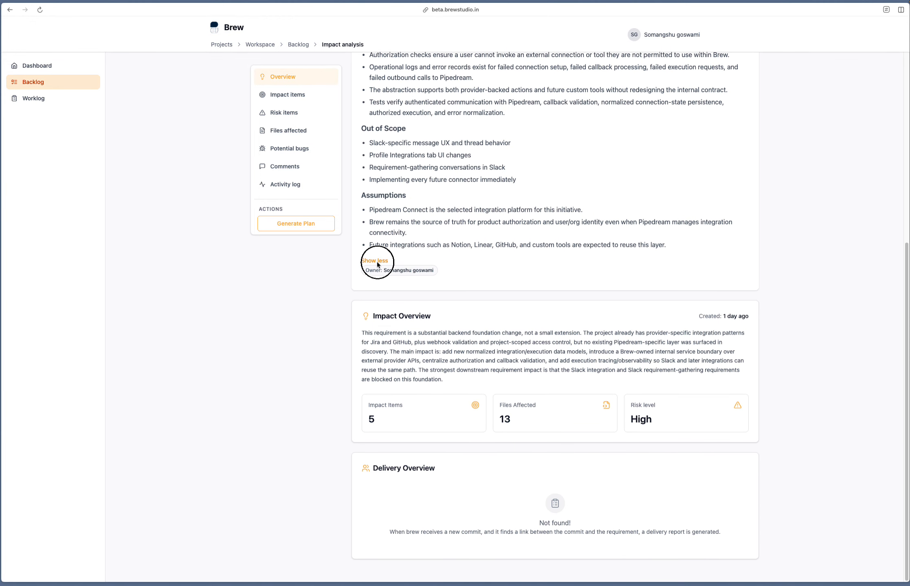
drag(374, 194, 453, 244)
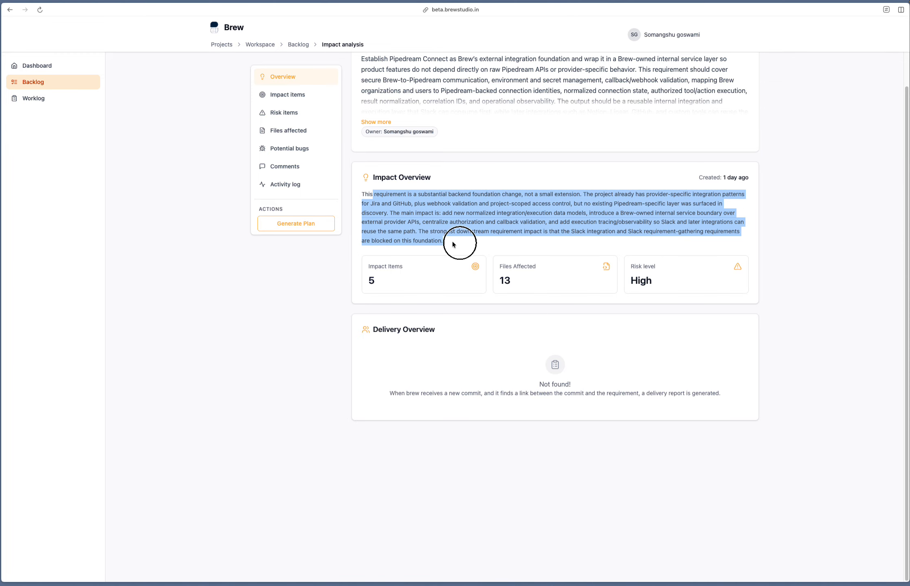
click(550, 238)
Expand the Source Code impact items and examine the first item's description, citations and related code files
click(281, 95)
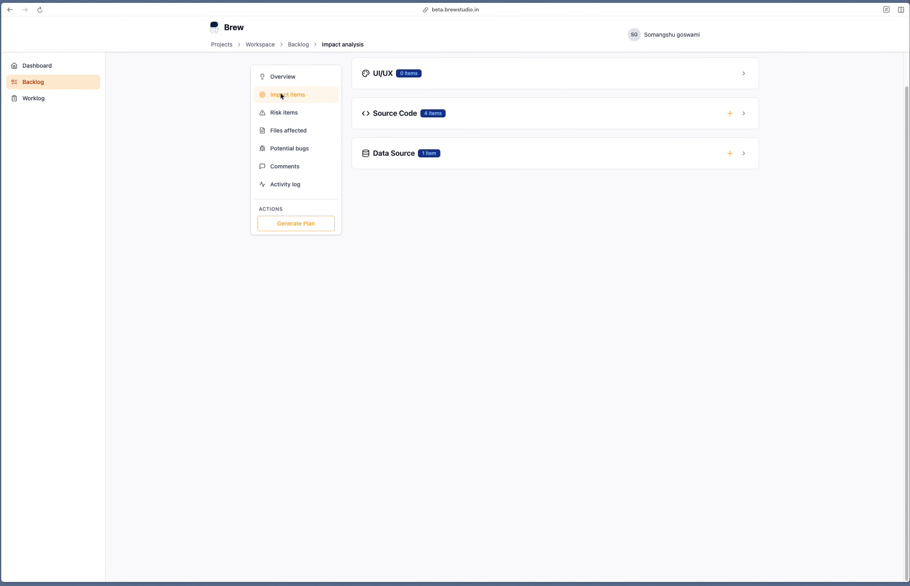
click(474, 118)
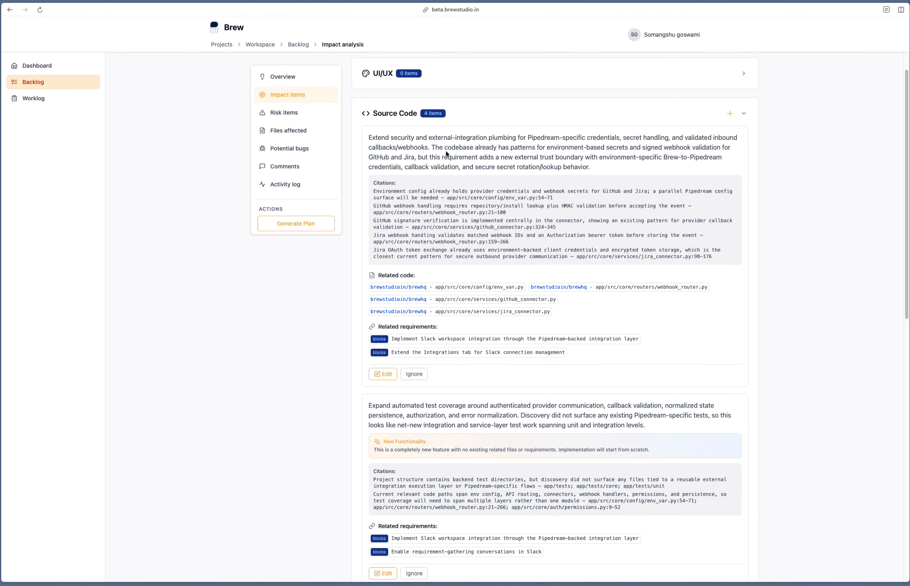
drag(394, 139, 591, 173)
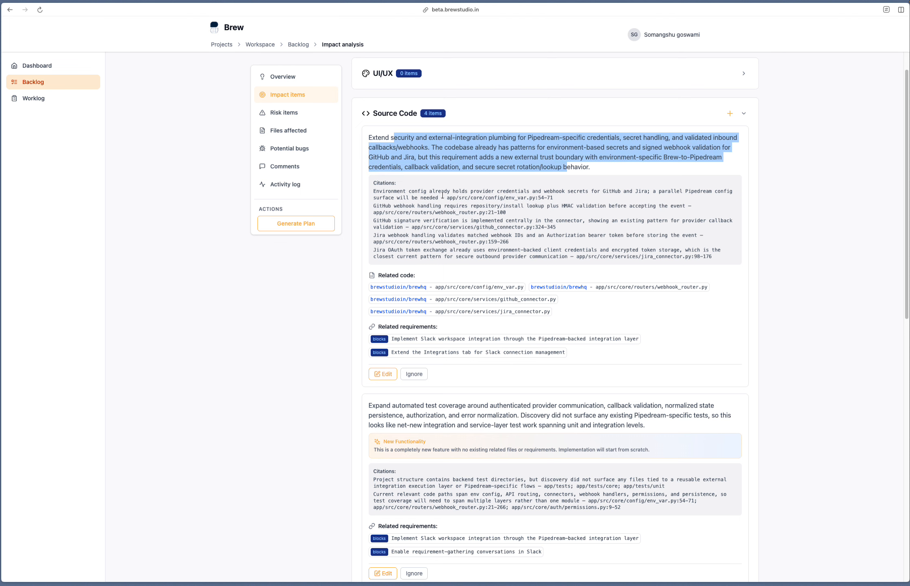
drag(444, 193, 464, 243)
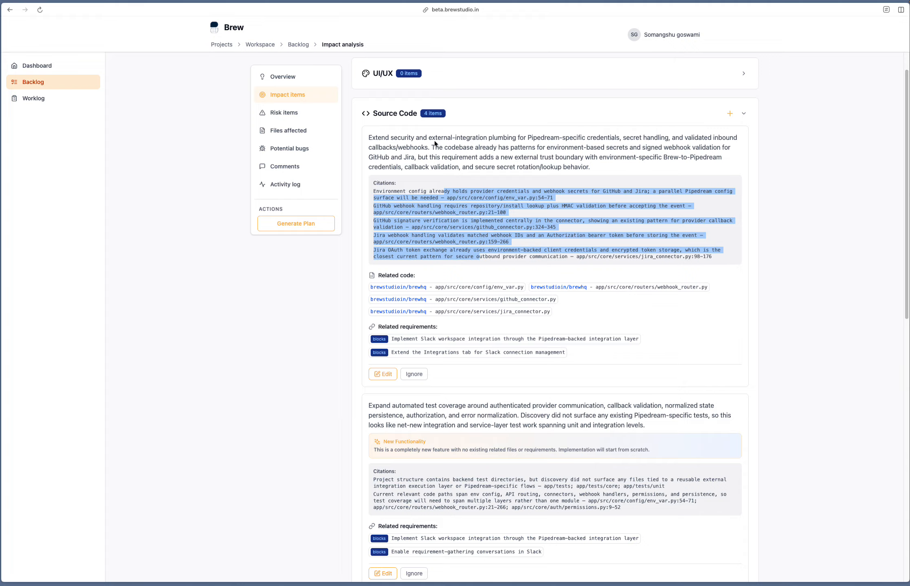
click(603, 203)
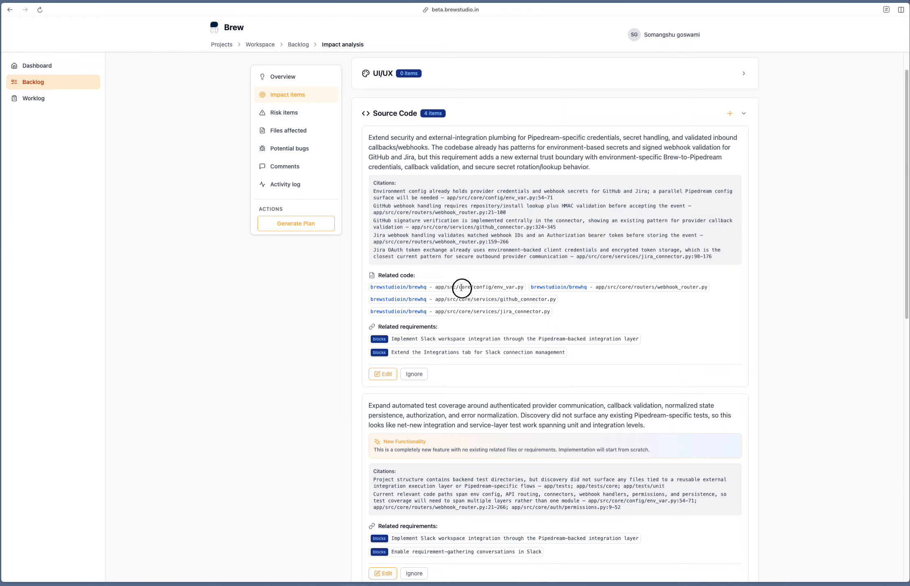
drag(461, 287, 592, 324)
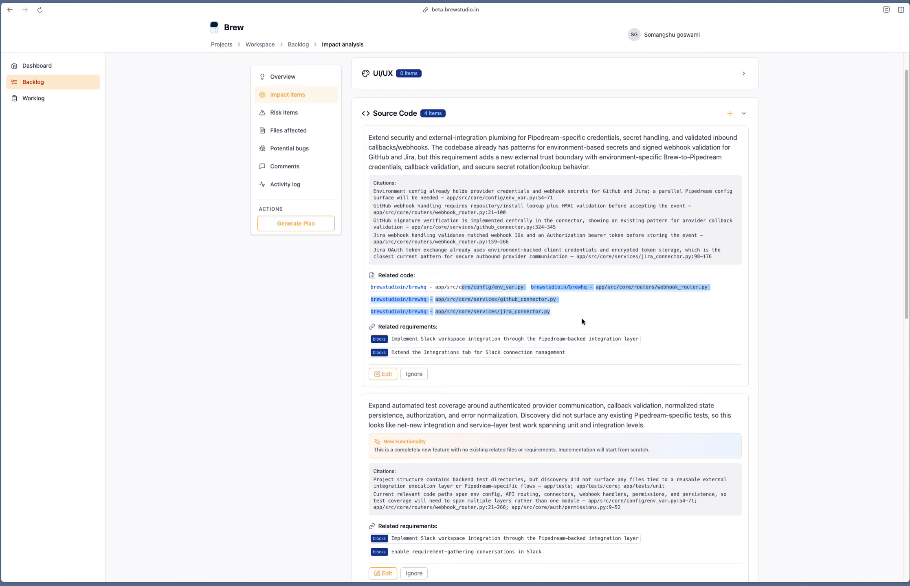
click(611, 354)
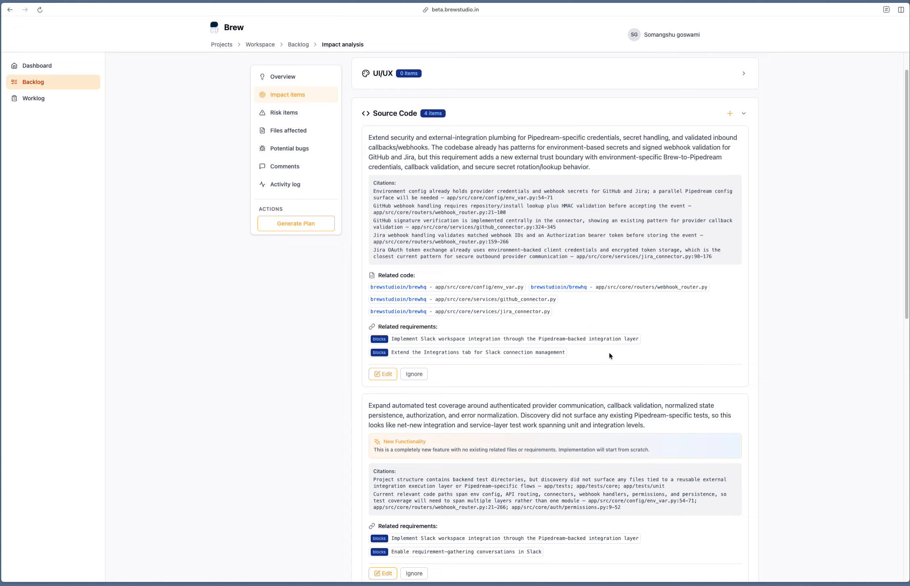
Inspect the first impact item's blocked requirements and the dependency explanations for Slack workspace integration and the Integrations tab
drag(610, 353, 390, 338)
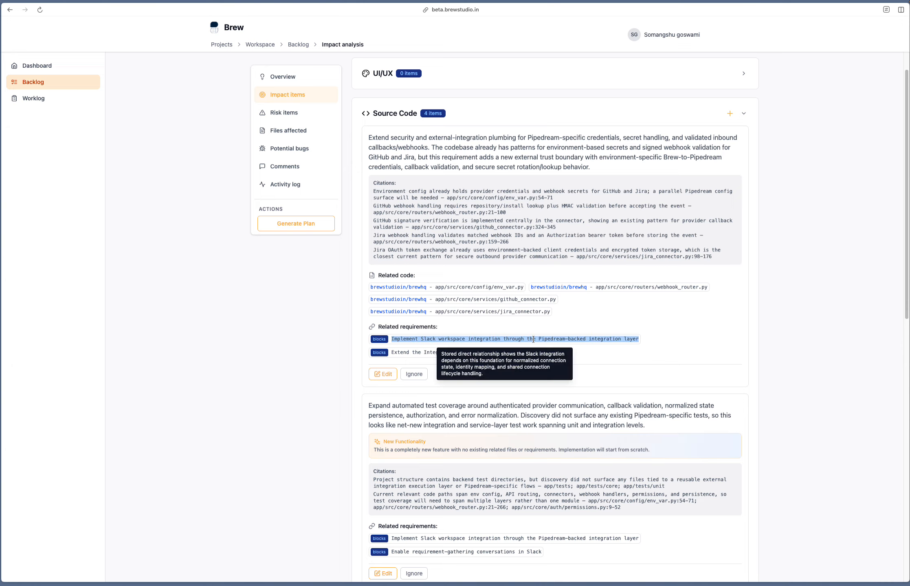
click(647, 343)
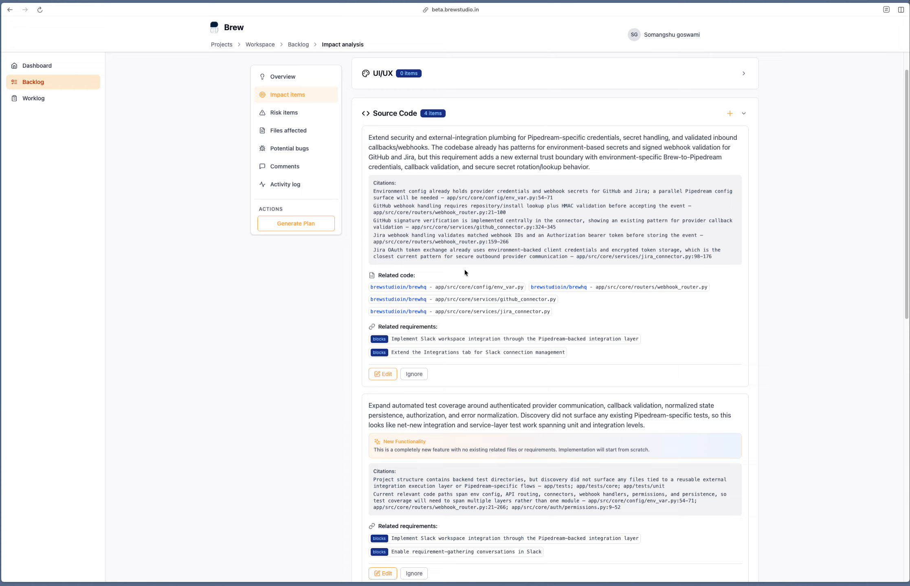
mouse_move(391, 354)
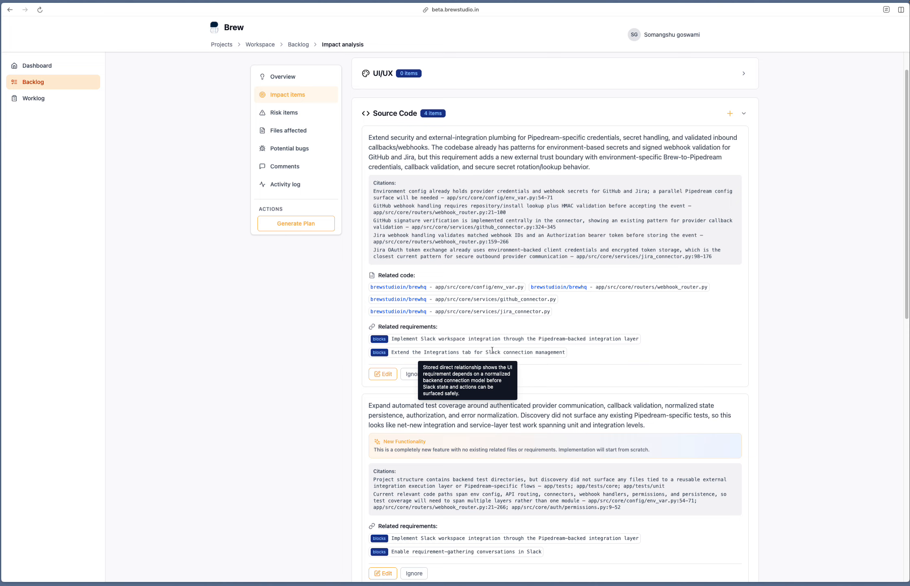
drag(488, 352, 553, 353)
drag(430, 339, 491, 340)
drag(620, 339, 399, 339)
click(619, 347)
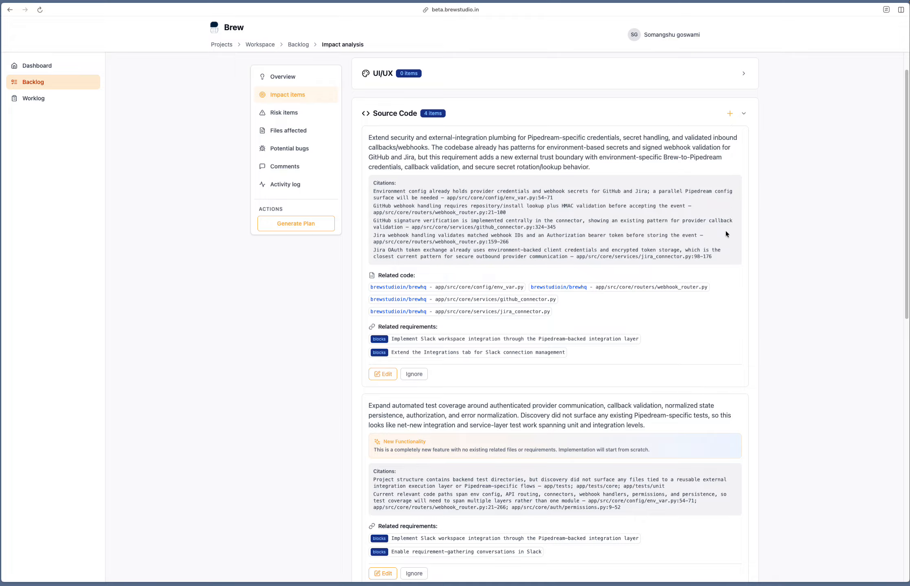
Review the remaining Source Code impact items and the last item's relationship to requirement-gathering conversations in Slack
scroll(817, 353, down, 7)
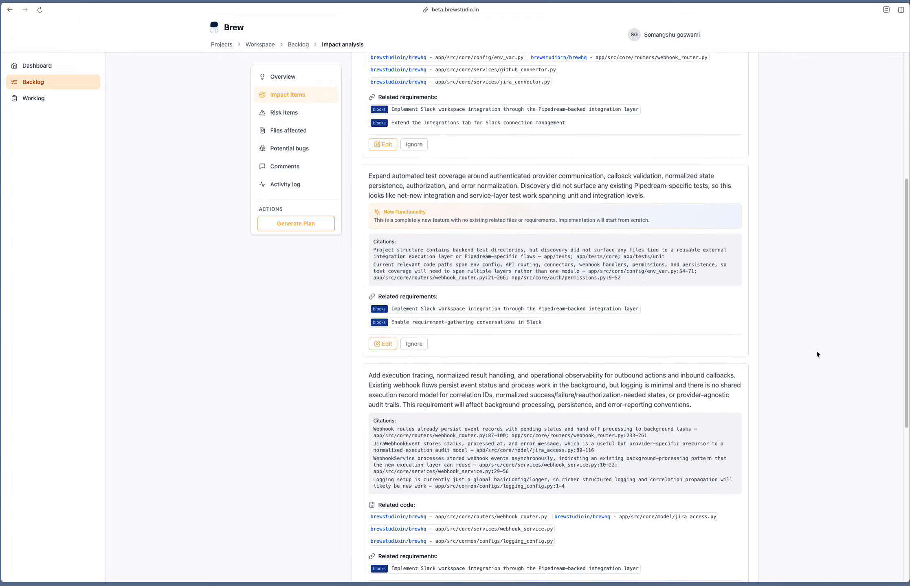
scroll(816, 354, down, 6)
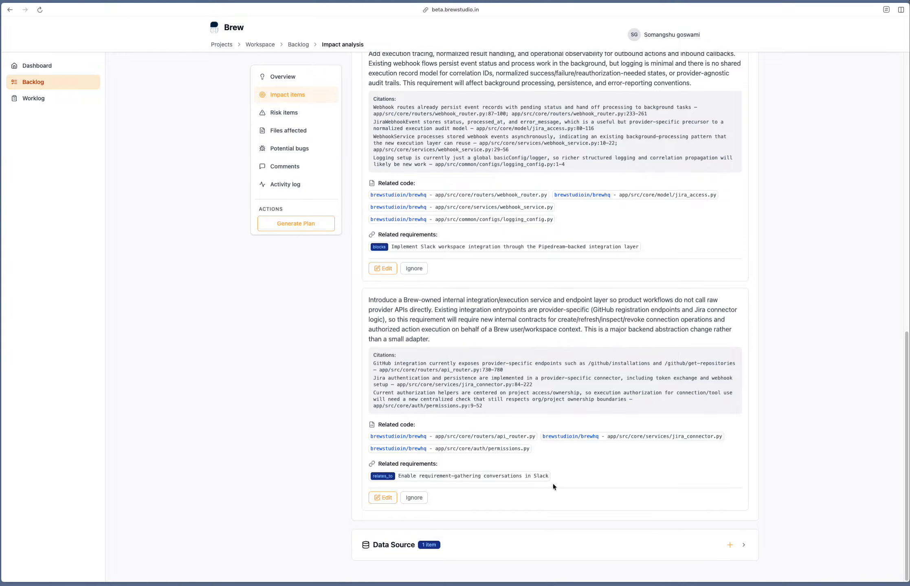
drag(550, 477, 412, 479)
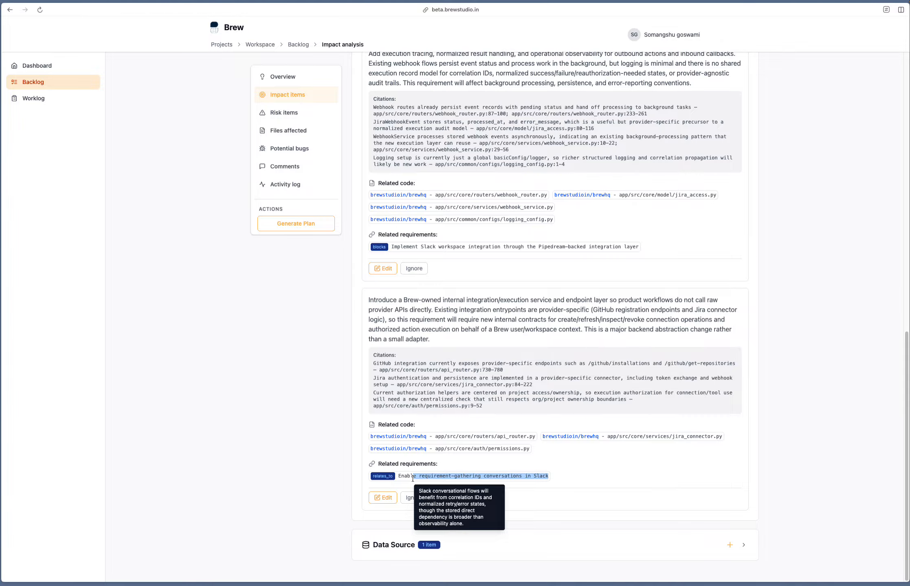
click(495, 546)
scroll(302, 148, up, 7)
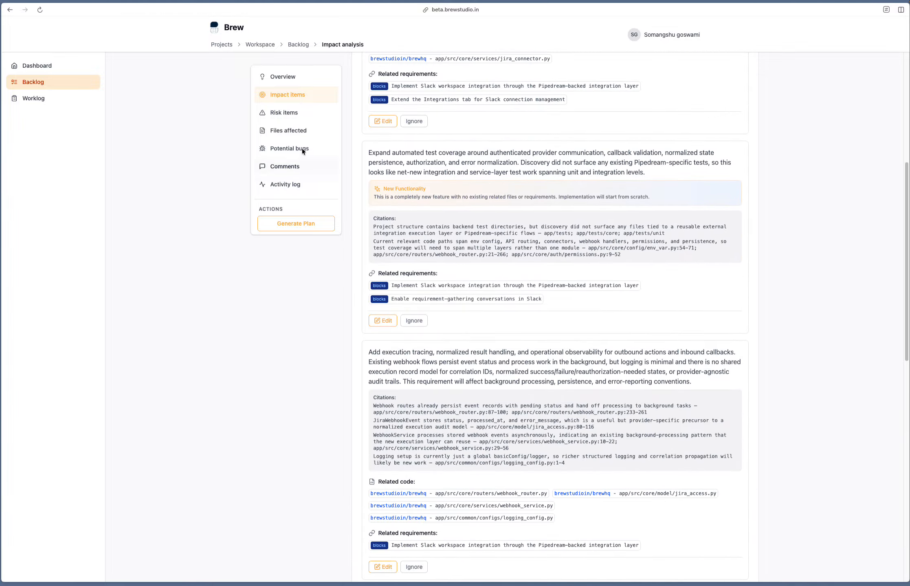
Open the requirement's risk items and read the provider leakage risk together with its mitigation strategy
click(300, 107)
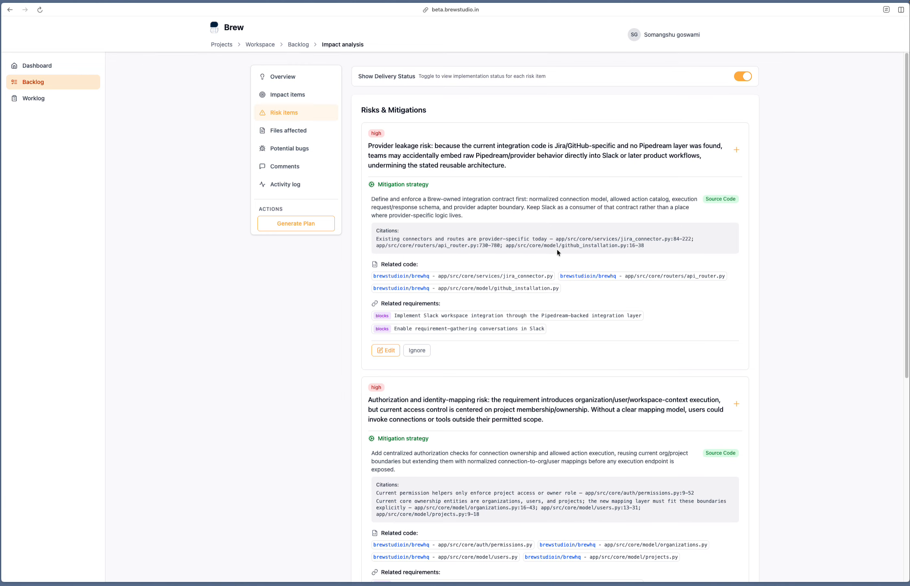
drag(389, 143, 450, 164)
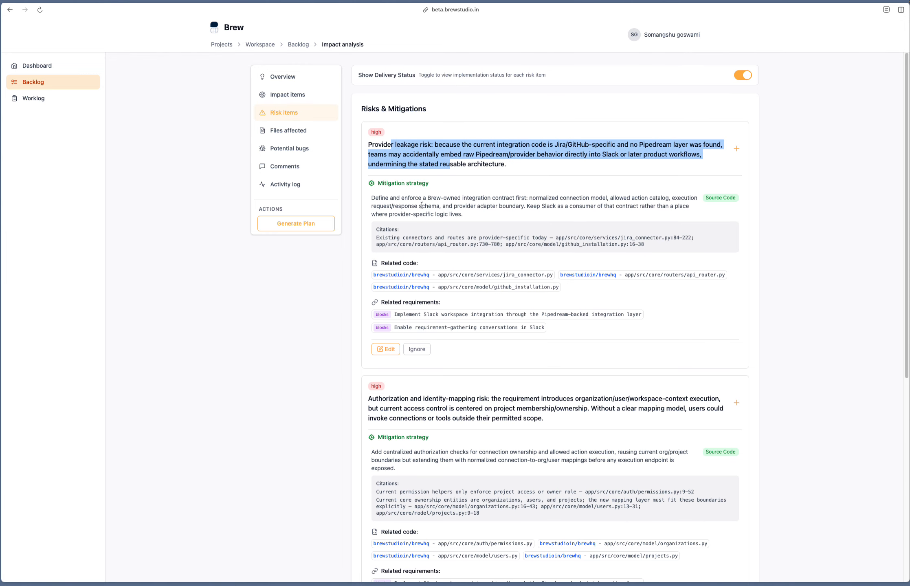
drag(384, 201, 459, 219)
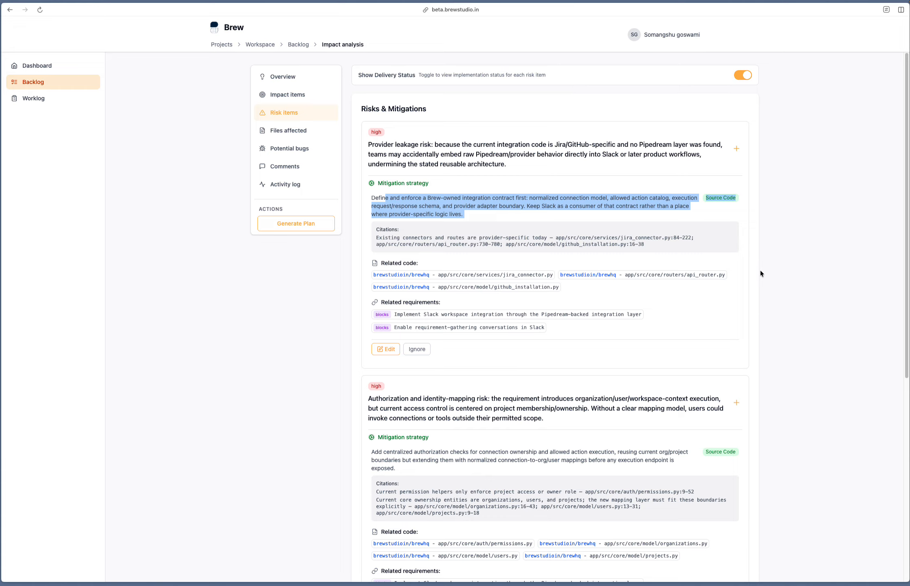
key(super+Tab)
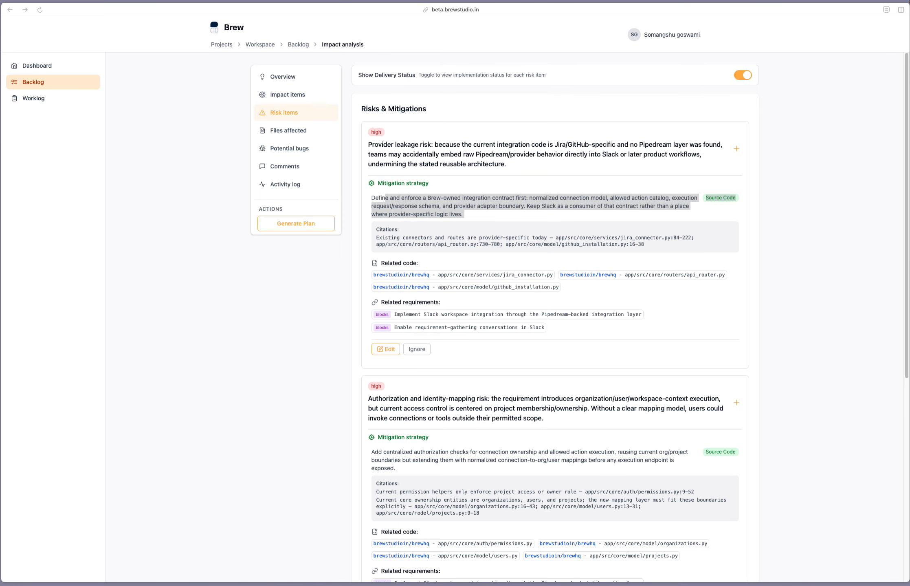